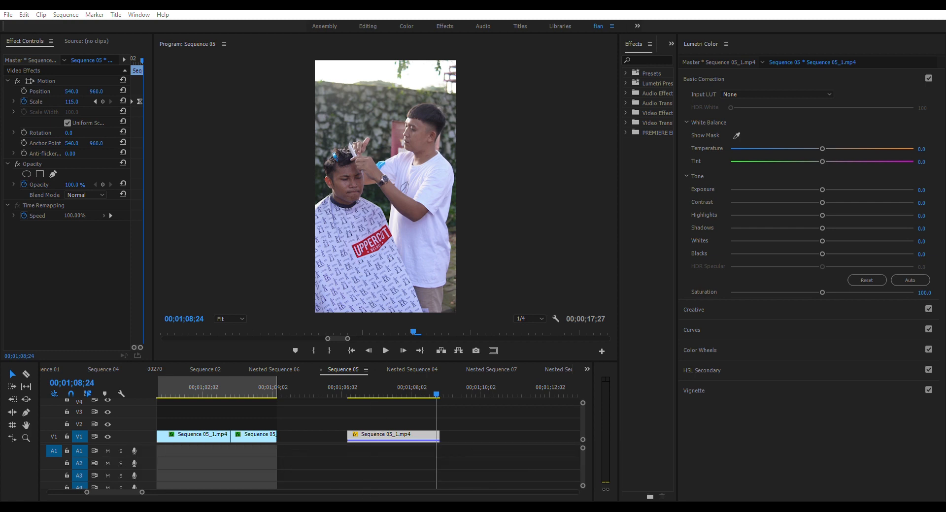
Step: Set the selected clip's exposure to 0.5 and its contrast to about -7.2 in the Lumetri basic correction
{"action": "key", "text": "alt+Tab"}
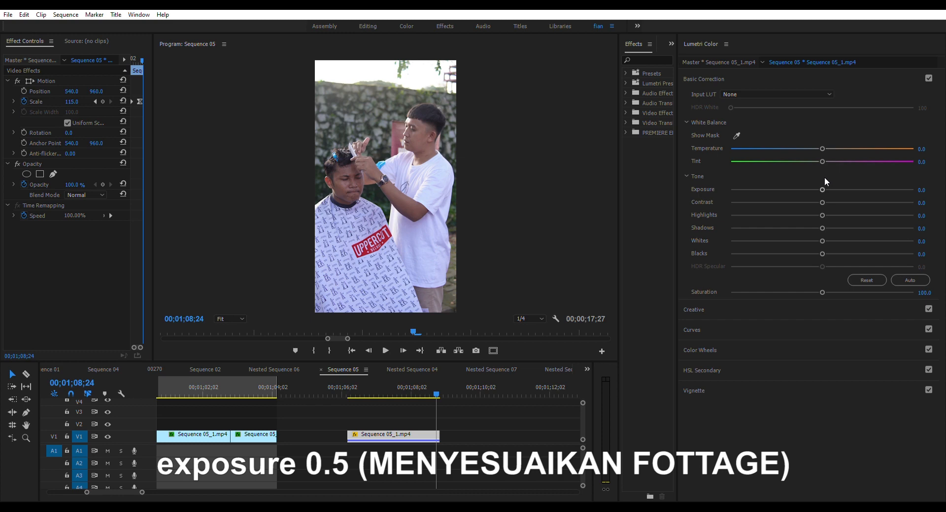
{"action": "left_click_drag", "start_coordinate": [825, 178], "coordinate": [830, 180]}
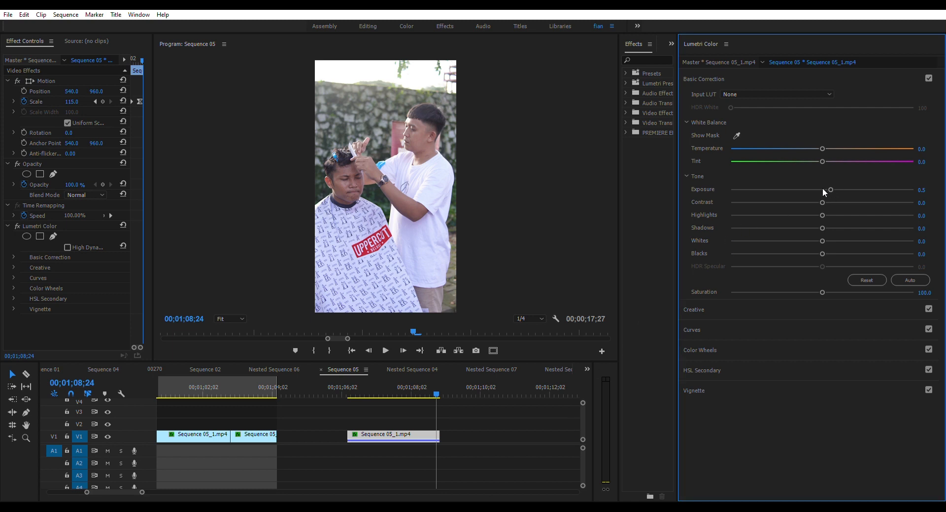
{"action": "left_click", "coordinate": [820, 190]}
{"action": "left_click_drag", "start_coordinate": [818, 202], "coordinate": [817, 202]}
{"action": "key", "text": "alt+Tab"}
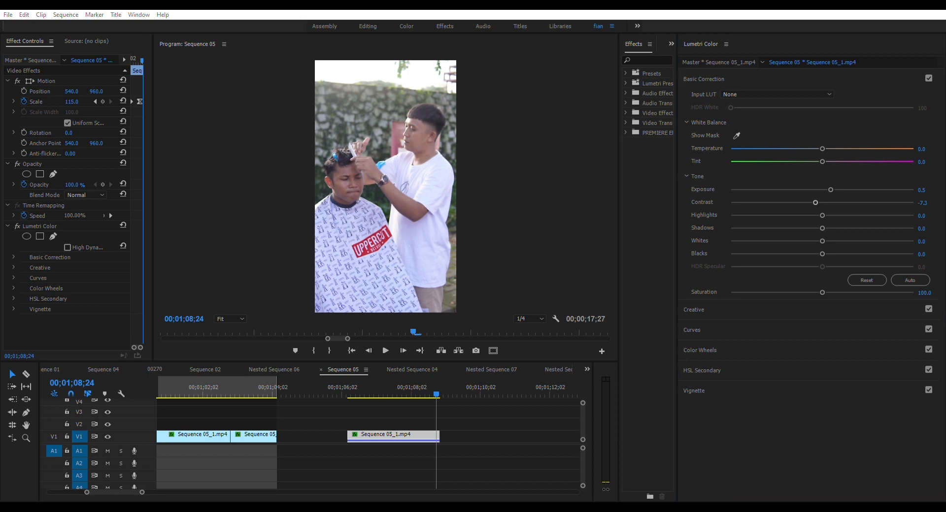
{"action": "key", "text": "alt+Tab"}
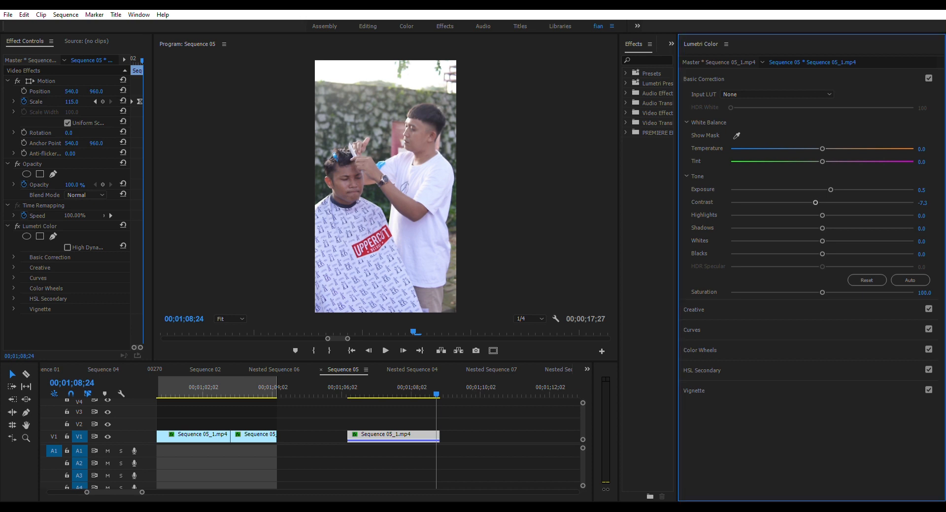
Step: Set the clip's highlights to 55 in the basic tone correction
{"action": "left_click", "coordinate": [776, 216]}
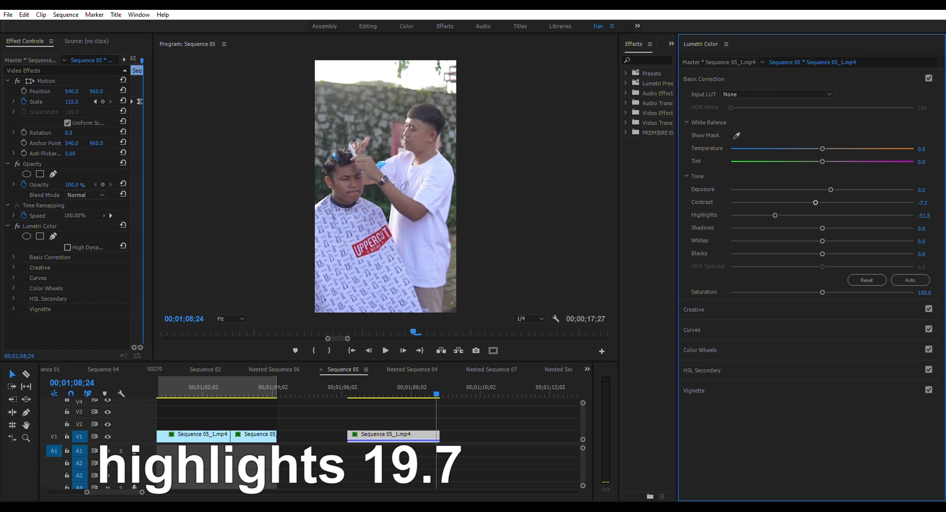
{"action": "left_click", "coordinate": [929, 214]}
{"action": "type", "text": "55"}
{"action": "key", "text": "Return"}
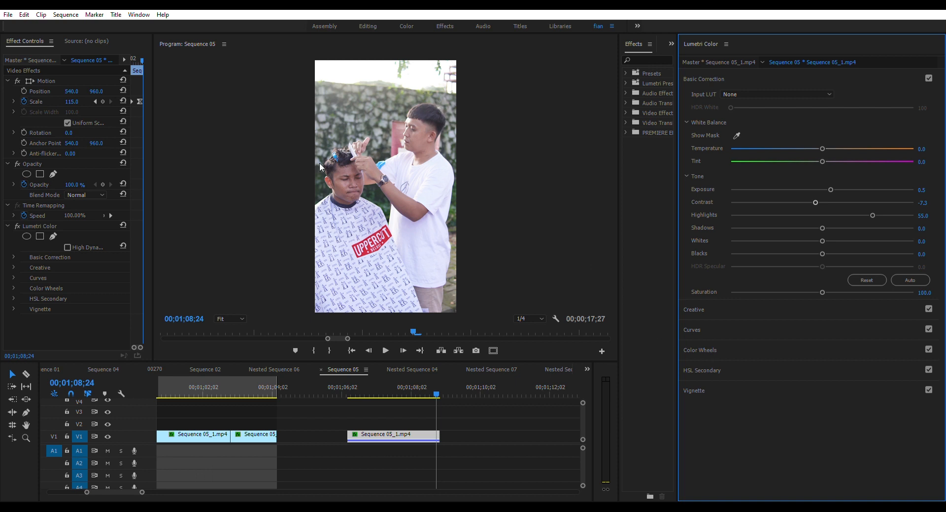
{"action": "key", "text": "alt+Tab"}
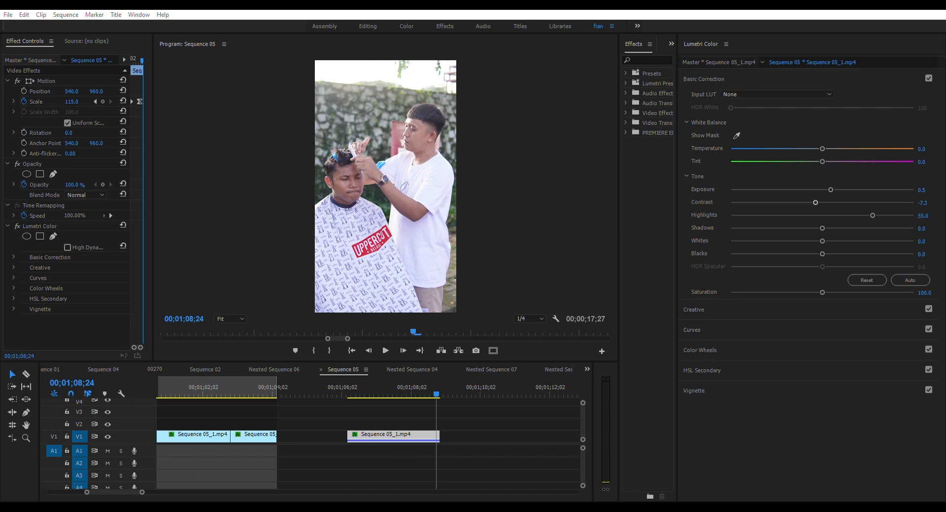
{"action": "key", "text": "alt+Tab"}
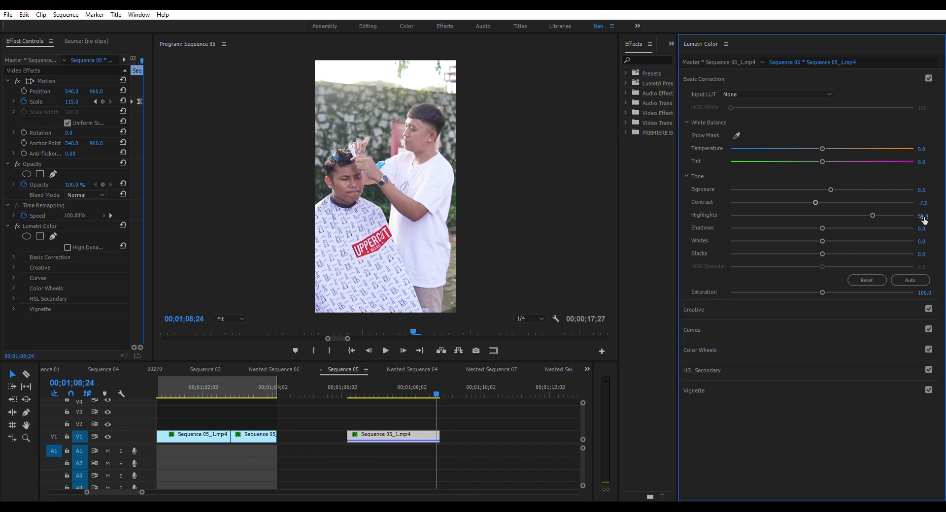
Step: Set the clip's shadows to 56 and its whites to -1.4
{"action": "key", "text": "Tab"}
{"action": "type", "text": "56"}
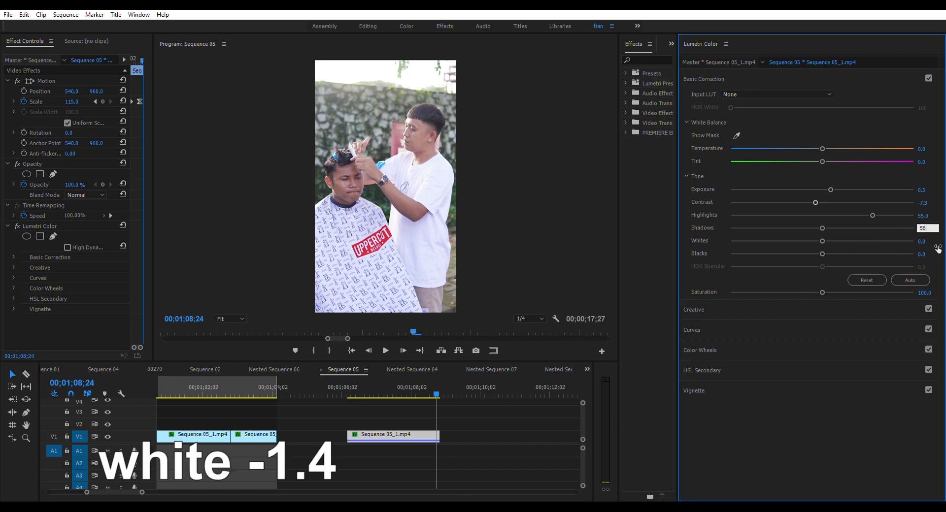
{"action": "left_click", "coordinate": [922, 254]}
{"action": "left_click", "coordinate": [922, 241]}
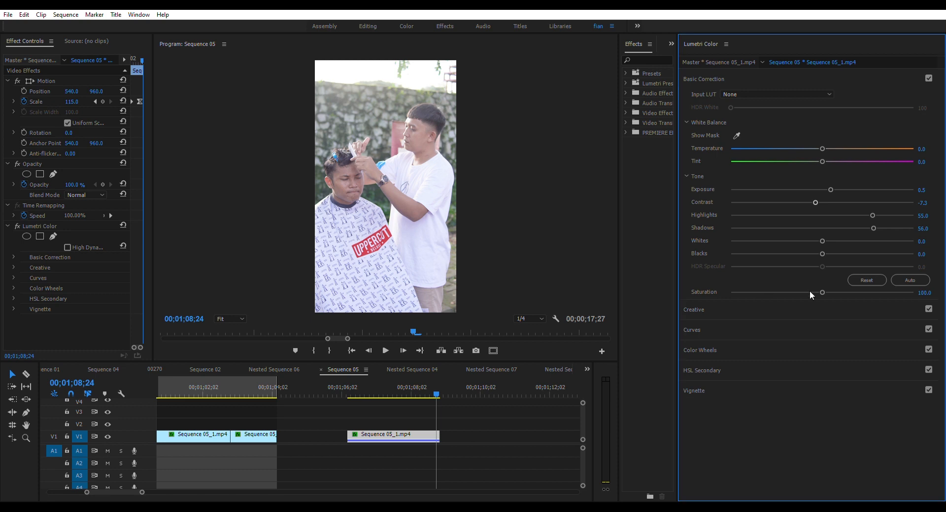
{"action": "left_click", "coordinate": [922, 240]}
{"action": "type", "text": "-1.4"}
Step: Set the clip's contrast to -7.5 in the tone correction
{"action": "left_click", "coordinate": [926, 216]}
{"action": "left_click", "coordinate": [927, 201]}
{"action": "type", "text": "-7.5"}
{"action": "key", "text": "Return"}
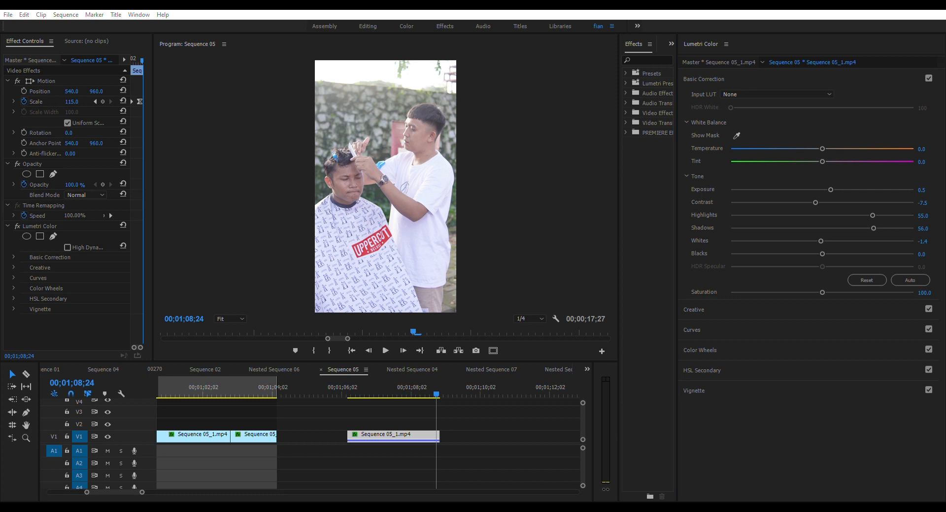
Step: Set the clip's blacks to -26.5 in the tone correction
{"action": "left_click", "coordinate": [842, 348]}
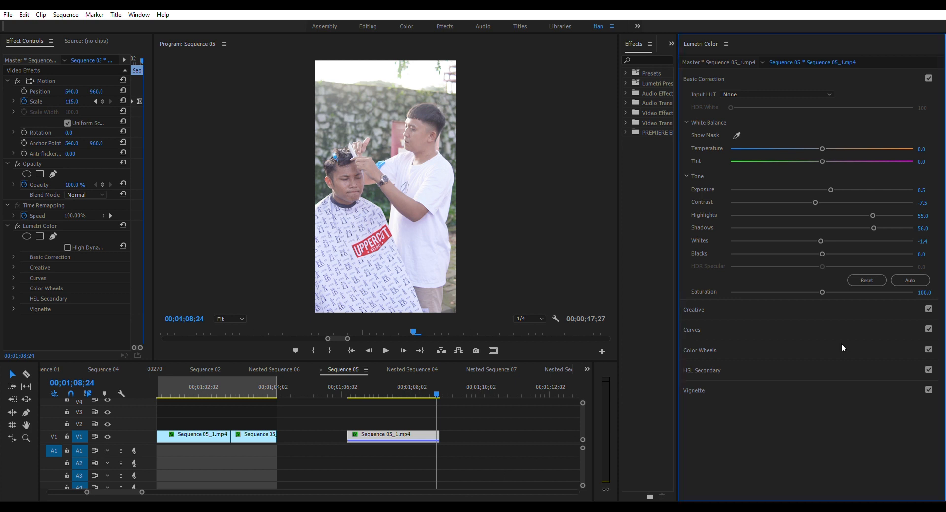
{"action": "left_click", "coordinate": [922, 255]}
{"action": "type", "text": "-26"}
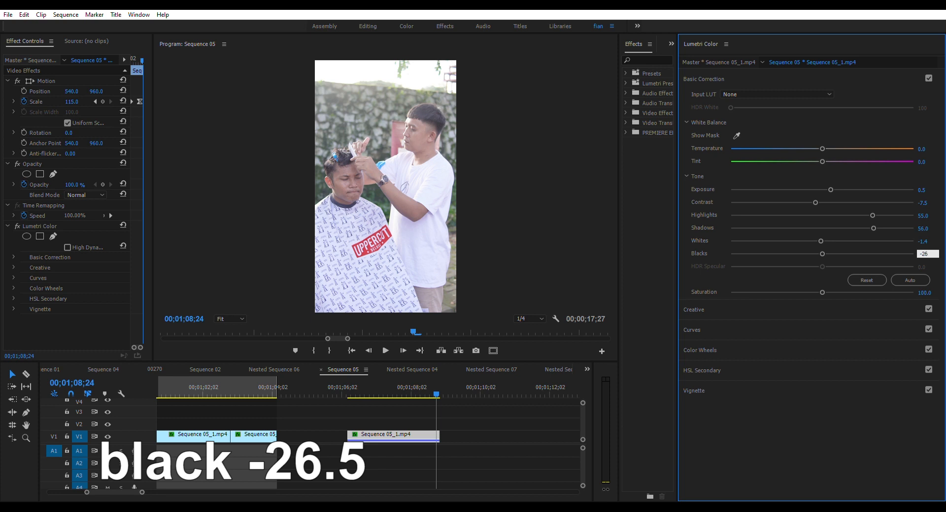
{"action": "type", "text": ".5"}
{"action": "key", "text": "Return"}
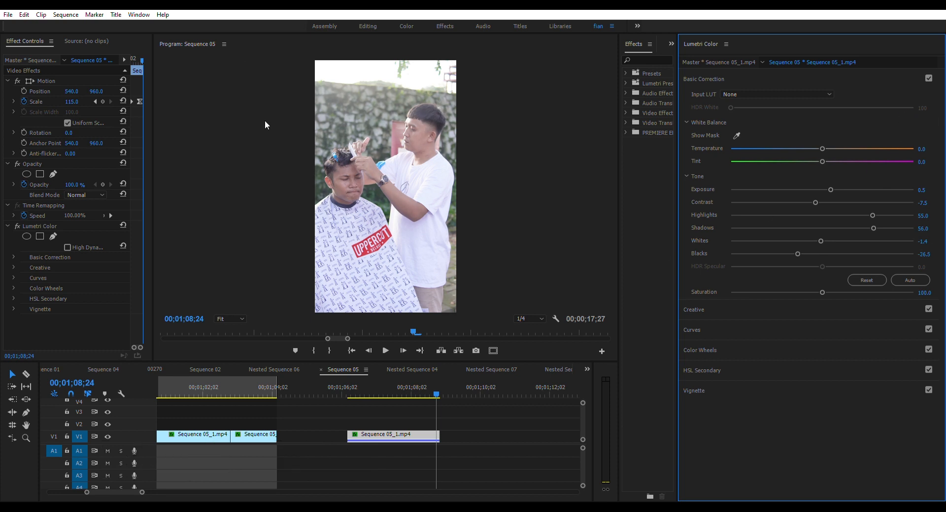
Step: Add three control points to the master RGB curve at its quarter, middle and three-quarter positions
{"action": "left_click", "coordinate": [701, 326]}
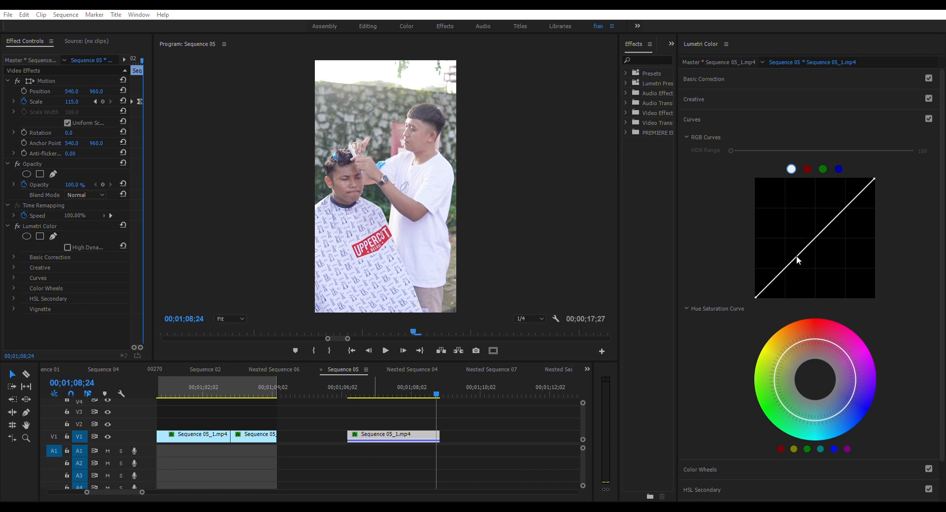
{"action": "left_click", "coordinate": [784, 268]}
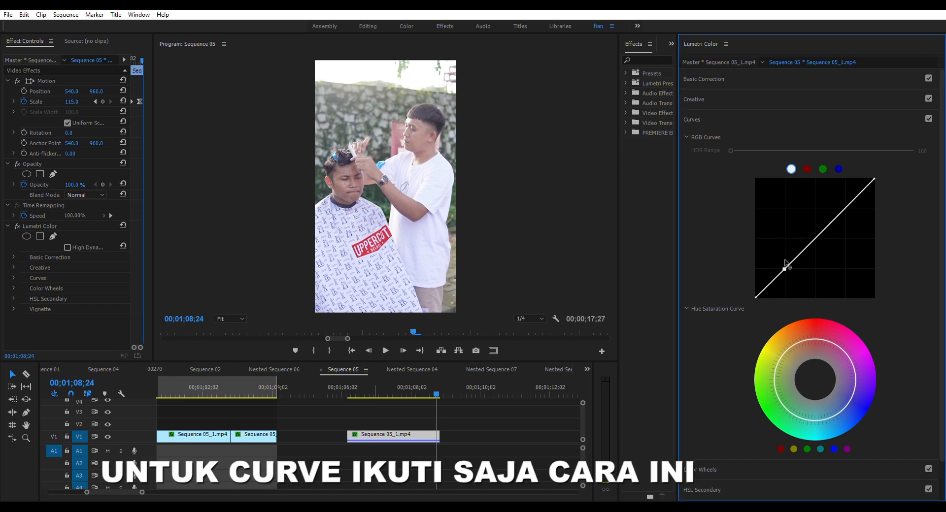
{"action": "left_click", "coordinate": [814, 240]}
{"action": "left_click", "coordinate": [846, 207]}
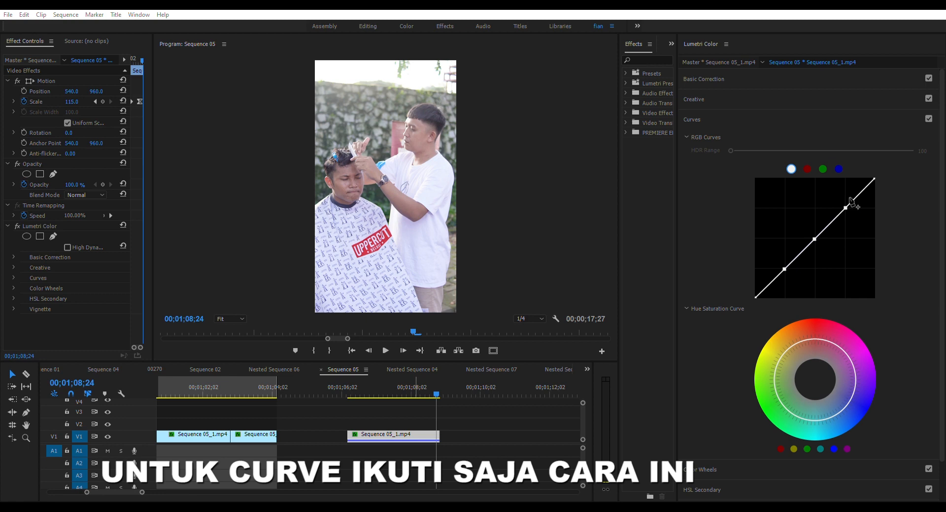
Step: Raise the upper and middle points of the master RGB curve above the diagonal and nudge the lower point slightly below it
{"action": "left_click_drag", "start_coordinate": [848, 197], "coordinate": [841, 198]}
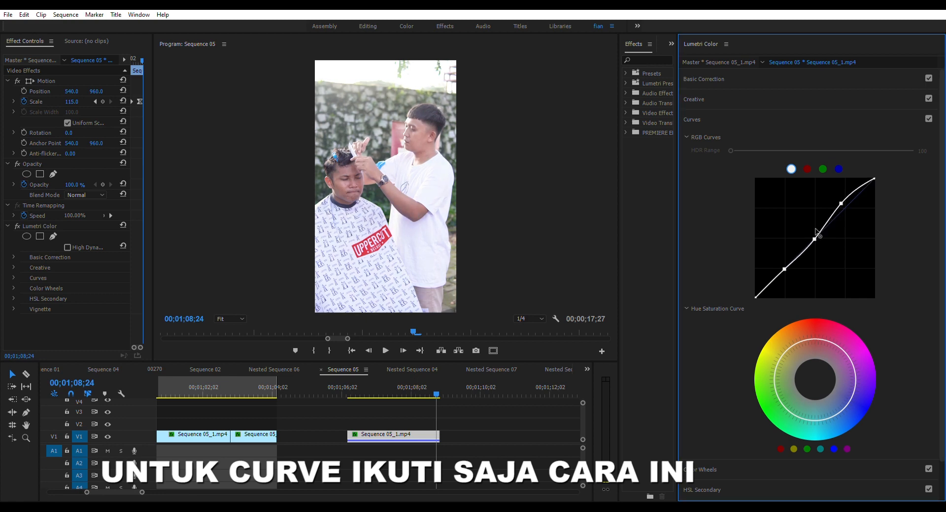
{"action": "left_click_drag", "start_coordinate": [813, 229], "coordinate": [810, 224]}
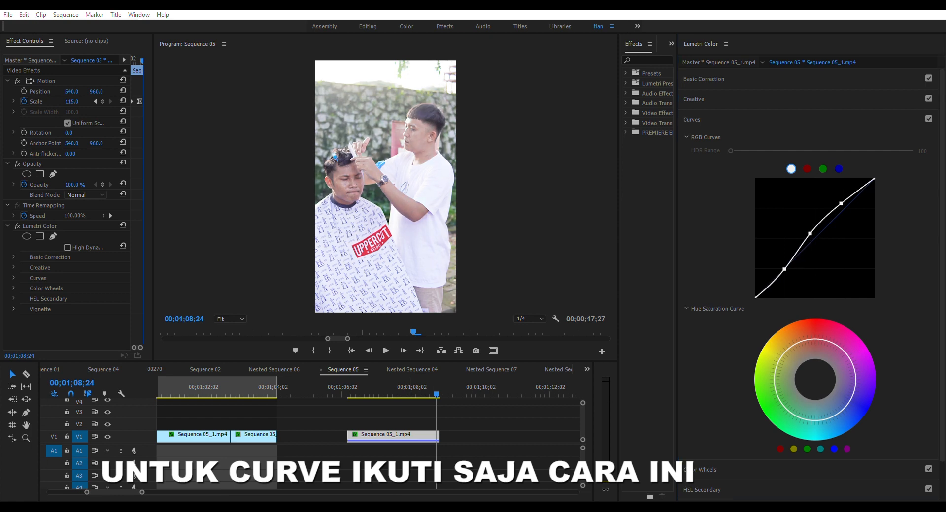
{"action": "left_click", "coordinate": [785, 259]}
{"action": "left_click_drag", "start_coordinate": [785, 260], "coordinate": [787, 261]}
Step: Add three control points to the green curve at its quarter, middle and three-quarter positions
{"action": "left_click", "coordinate": [827, 161]}
{"action": "left_click", "coordinate": [823, 168]}
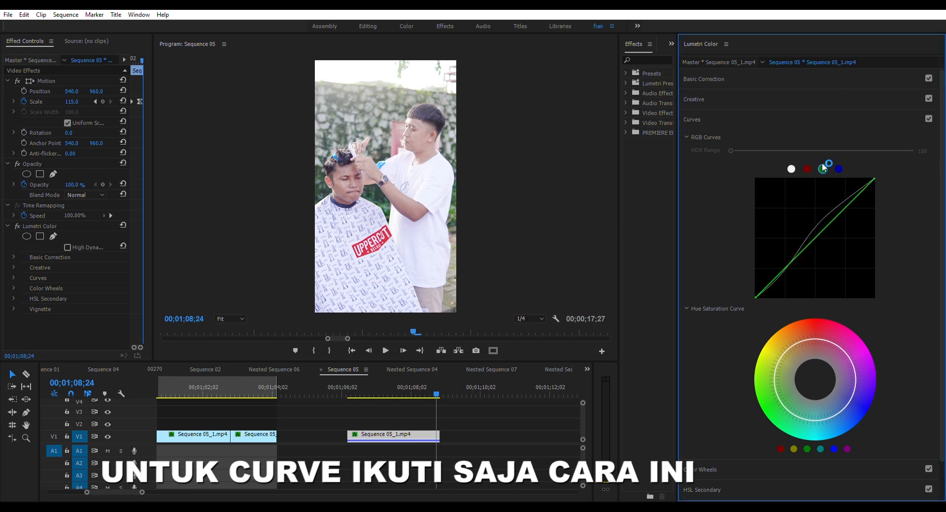
{"action": "left_click", "coordinate": [786, 267]}
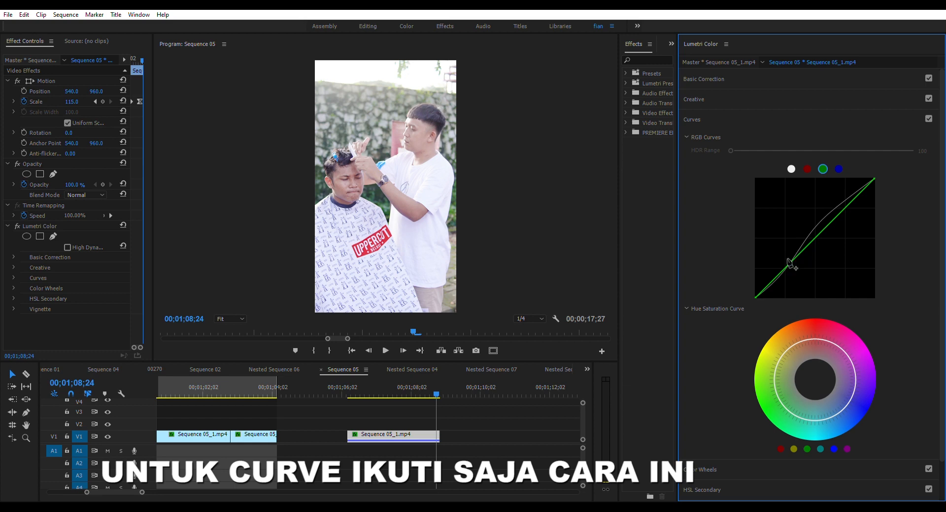
{"action": "left_click", "coordinate": [816, 237]}
{"action": "left_click", "coordinate": [844, 209]}
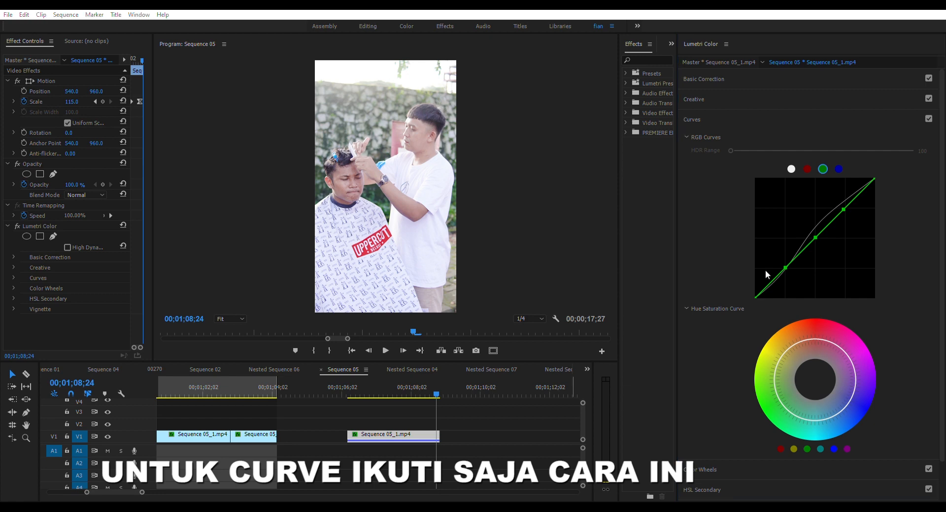
Step: Lower the green curve's shadow point slightly below the diagonal and raise its middle point slightly
{"action": "left_click_drag", "start_coordinate": [787, 258], "coordinate": [787, 259]}
{"action": "left_click_drag", "start_coordinate": [816, 228], "coordinate": [815, 227]}
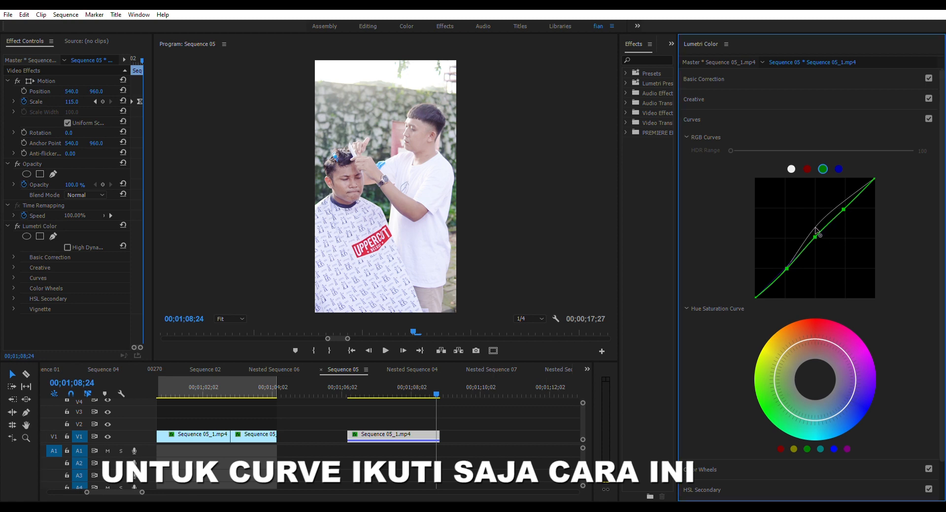
{"action": "left_click", "coordinate": [413, 509]}
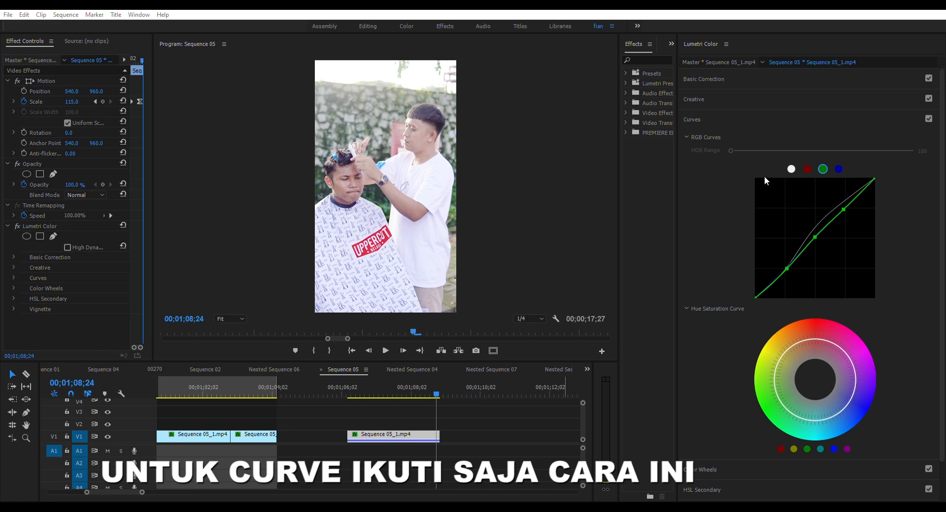
Step: Raise the master RGB curve's middle point slightly more and check the grade on the frame at 00;01;08;02
{"action": "left_click", "coordinate": [791, 168]}
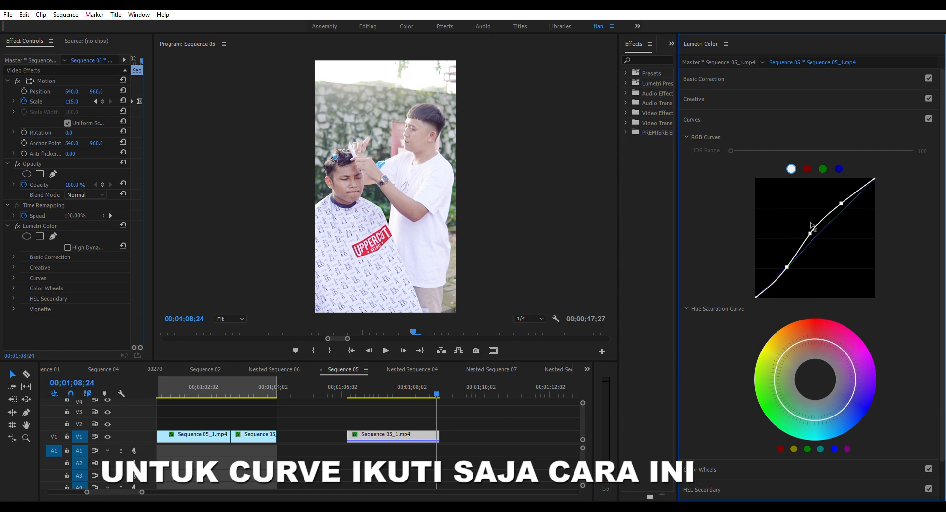
{"action": "left_click_drag", "start_coordinate": [811, 222], "coordinate": [810, 223]}
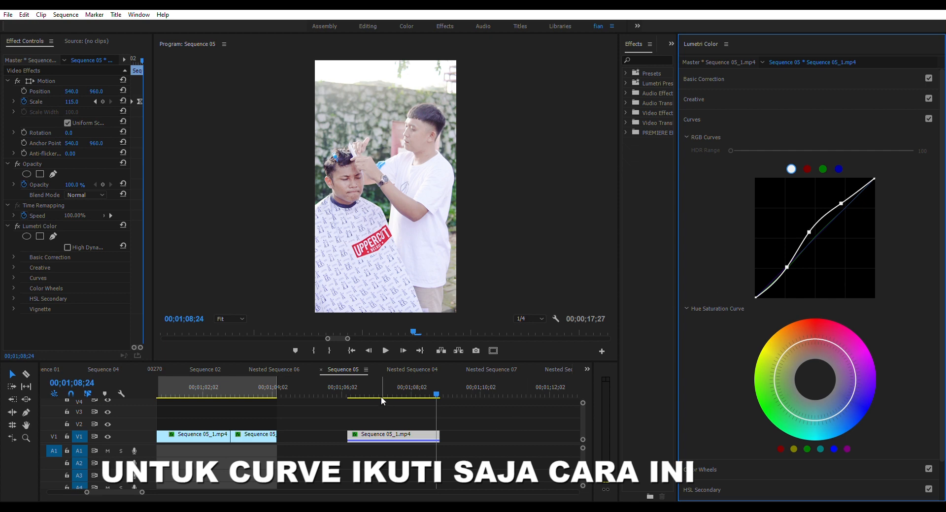
{"action": "mouse_move", "coordinate": [394, 387]}
{"action": "left_mouse_down"}
{"action": "mouse_move", "coordinate": [377, 387]}
{"action": "mouse_move", "coordinate": [411, 389]}
{"action": "left_mouse_up"}
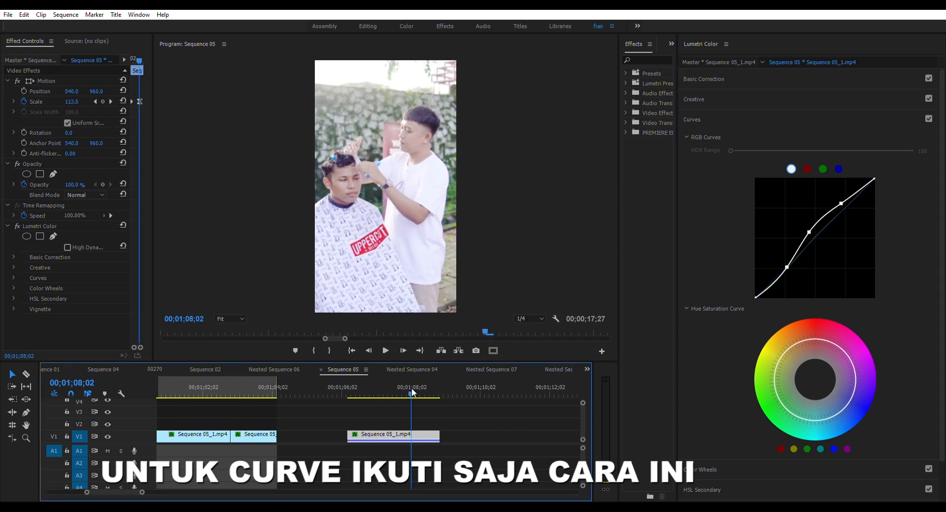
Step: In the color wheels, shift the shadows slightly toward yellow-green and the midtones slightly toward magenta
{"action": "left_click", "coordinate": [701, 112]}
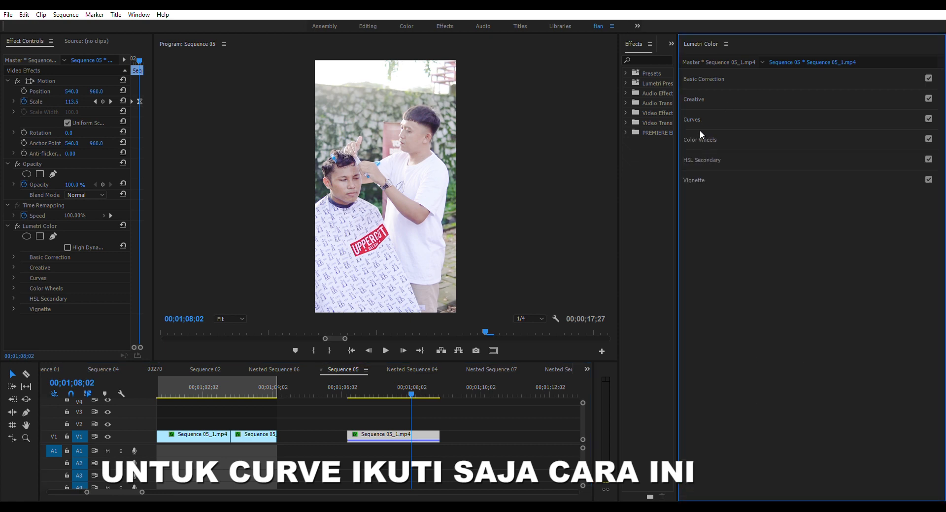
{"action": "left_click", "coordinate": [700, 131]}
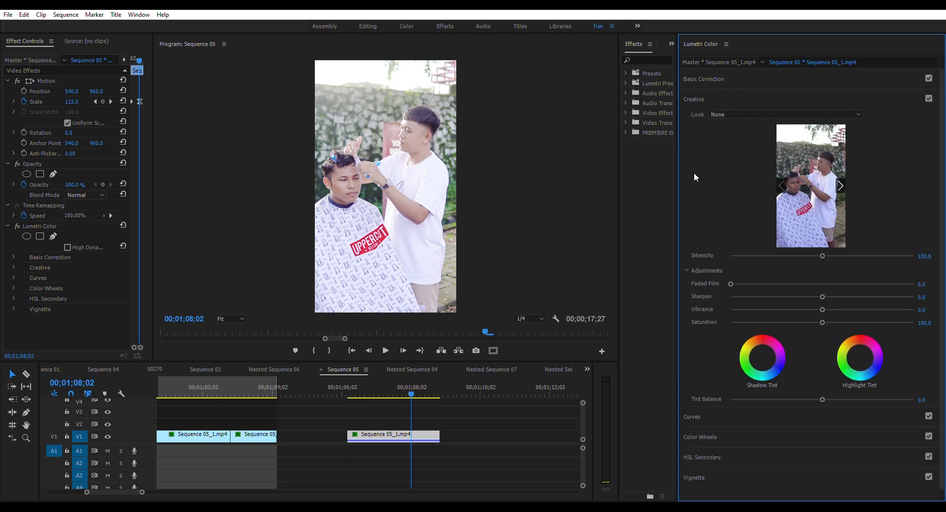
{"action": "left_click", "coordinate": [700, 101]}
{"action": "left_click", "coordinate": [706, 140]}
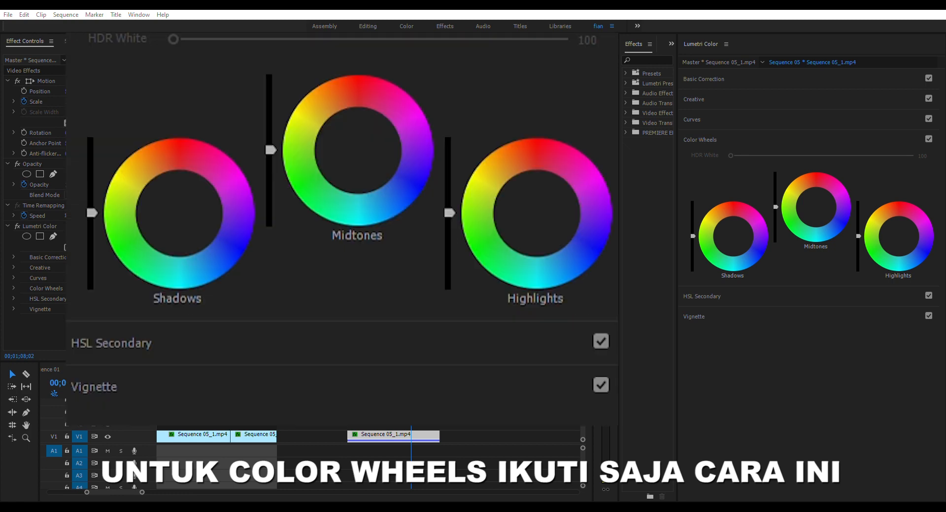
{"action": "left_click", "coordinate": [730, 225]}
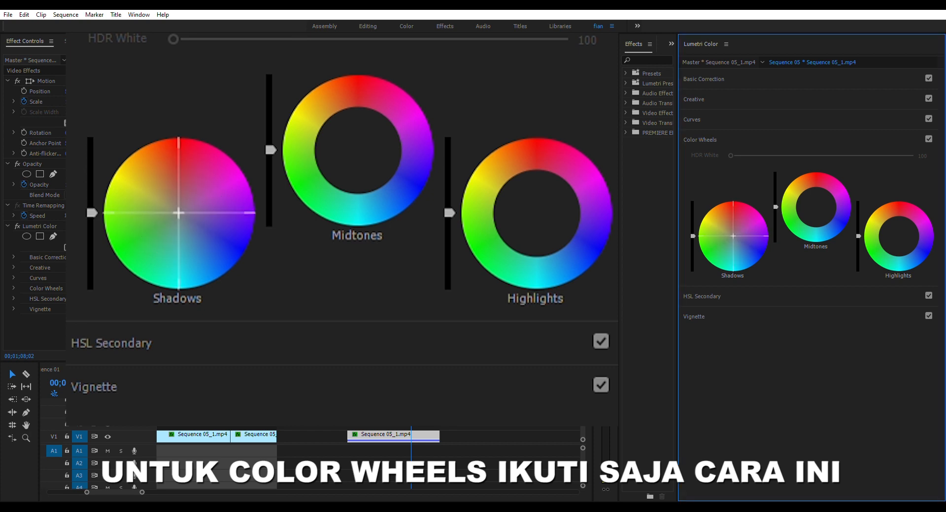
{"action": "left_click_drag", "start_coordinate": [733, 236], "coordinate": [731, 236]}
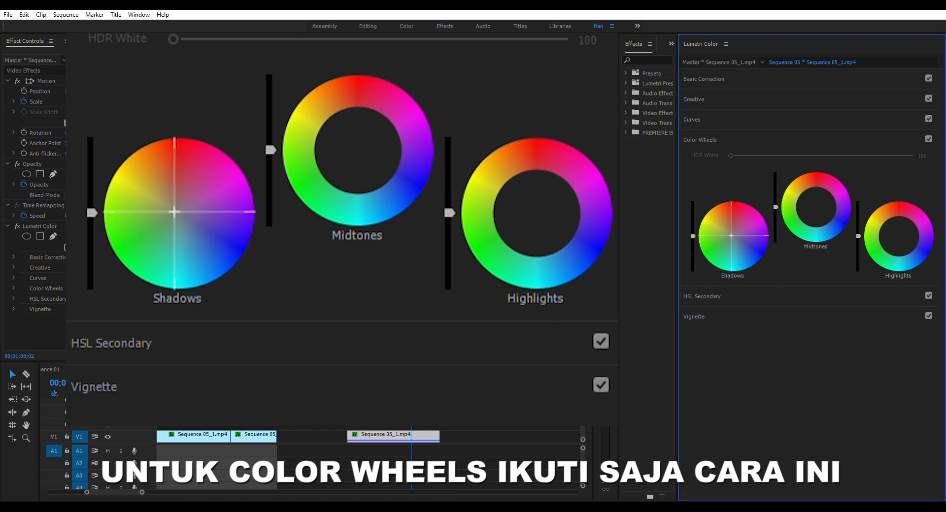
{"action": "left_click", "coordinate": [422, 505]}
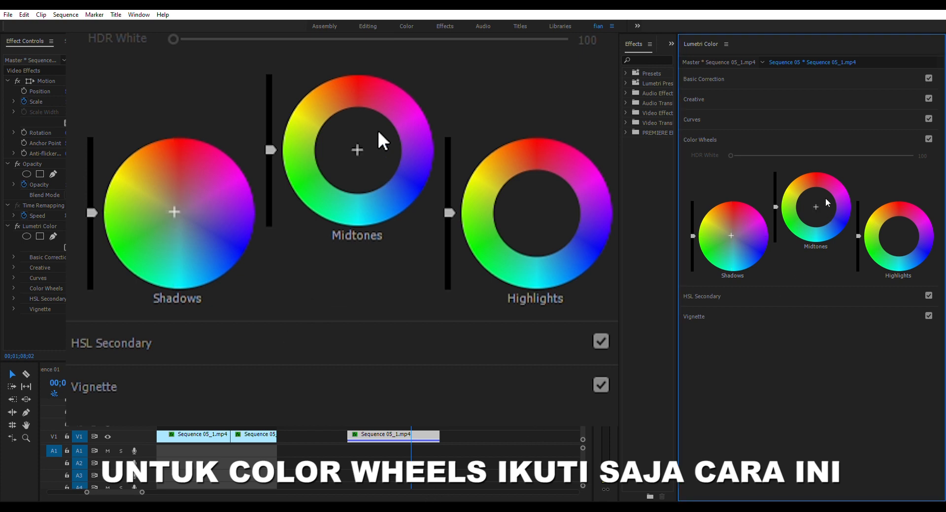
{"action": "left_click_drag", "start_coordinate": [817, 202], "coordinate": [817, 206]}
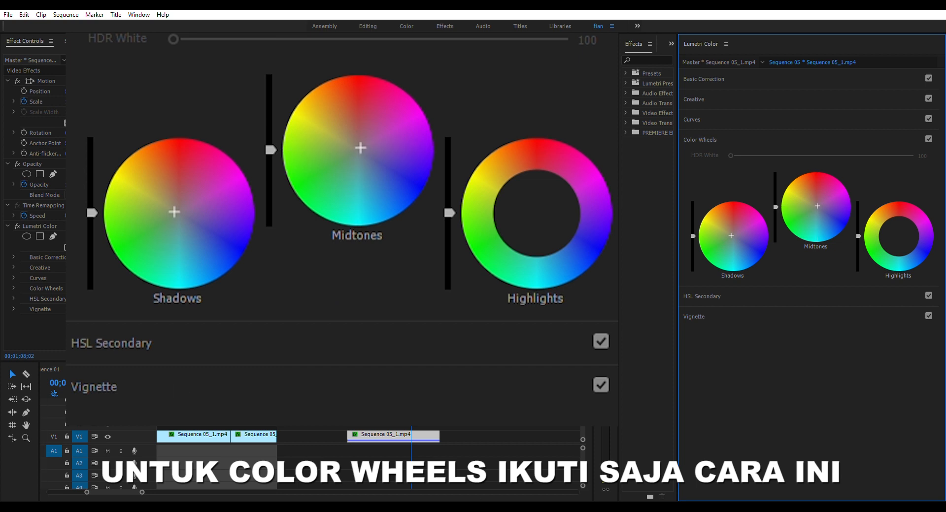
{"action": "left_click", "coordinate": [421, 506]}
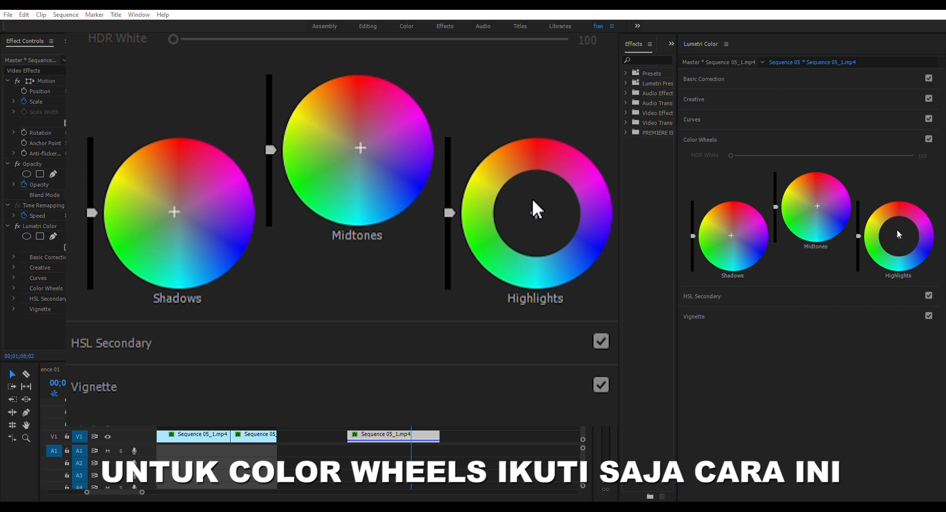
Step: In the color wheels, shift the highlights slightly toward cyan
{"action": "left_click_drag", "start_coordinate": [898, 228], "coordinate": [898, 231]}
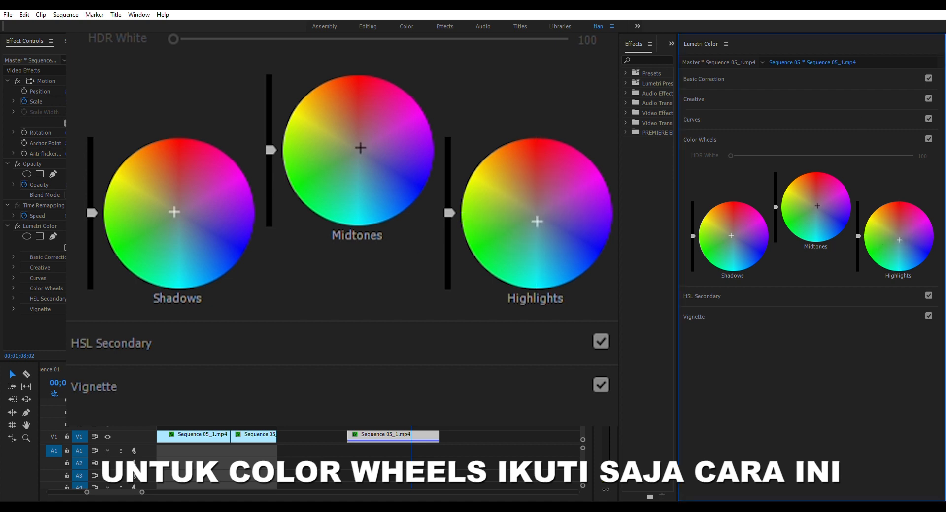
Step: In HSL Secondary, go through the red, yellow, green, blue, magenta and white key colors to review their ranges without correcting anything
{"action": "left_click", "coordinate": [702, 295]}
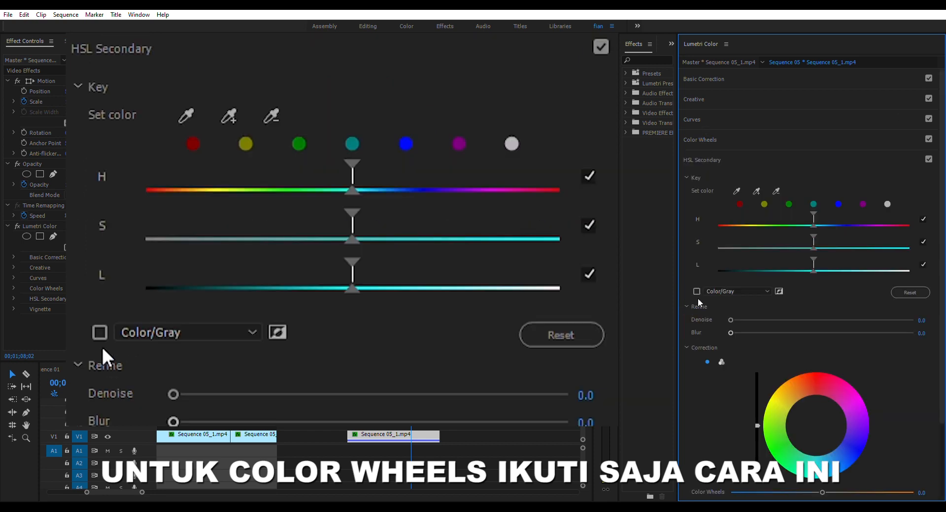
{"action": "left_click", "coordinate": [740, 204]}
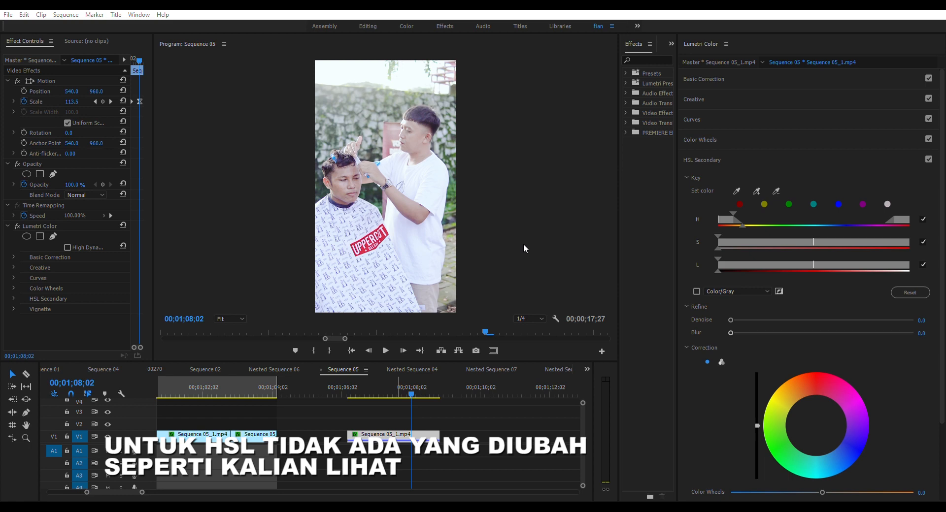
{"action": "left_click", "coordinate": [764, 203]}
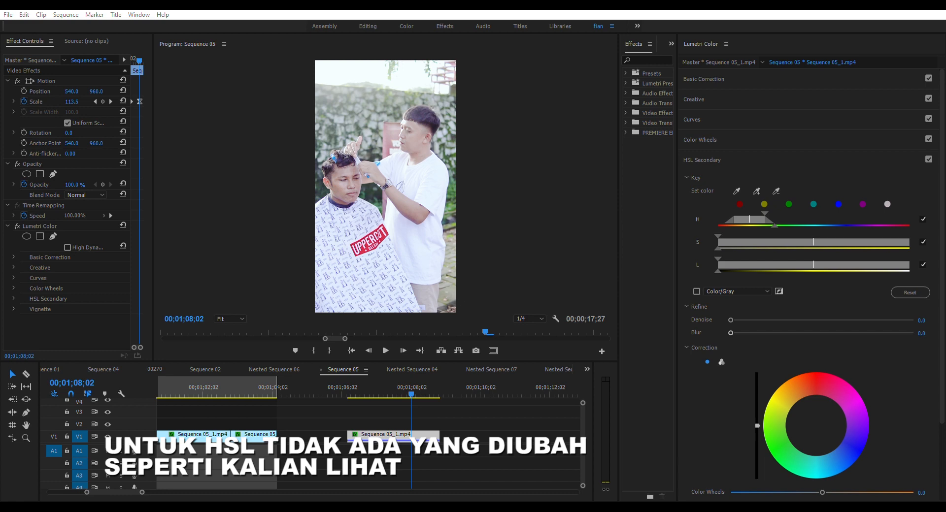
{"action": "left_click", "coordinate": [788, 204]}
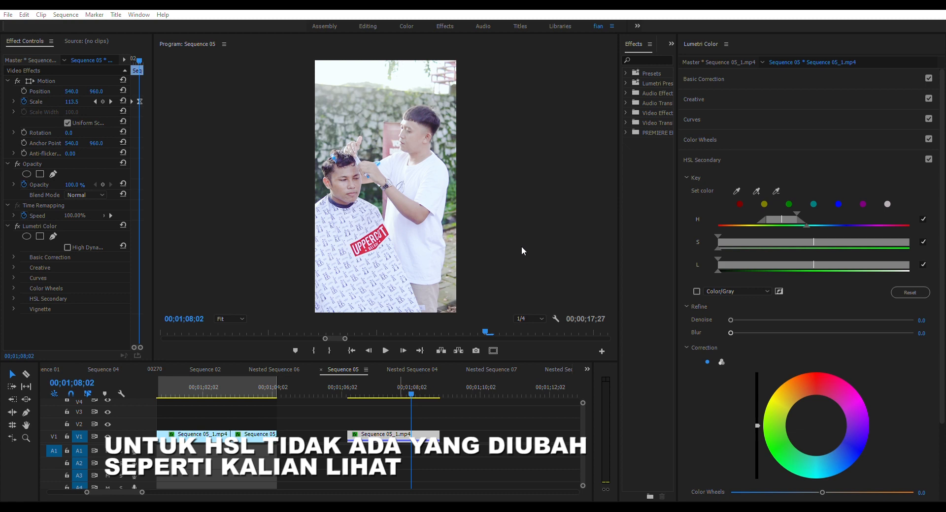
{"action": "left_click", "coordinate": [838, 204]}
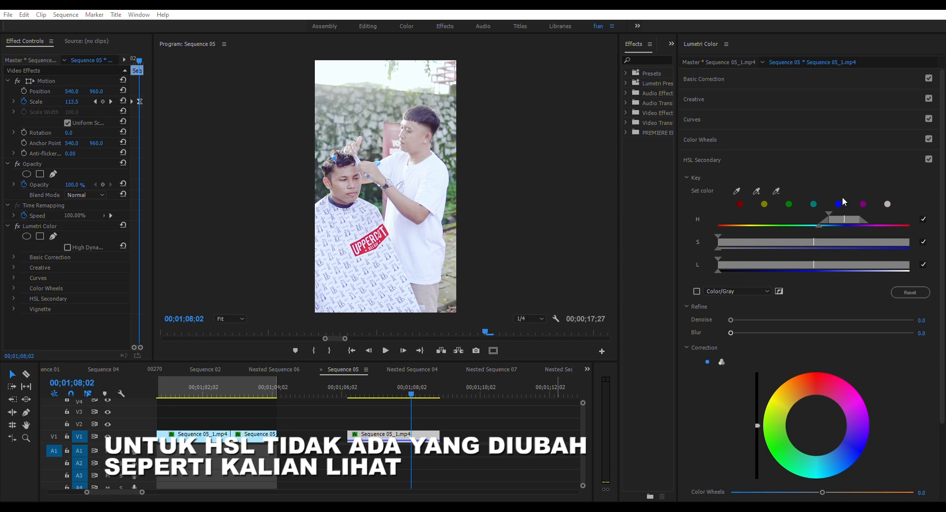
{"action": "left_click", "coordinate": [863, 204]}
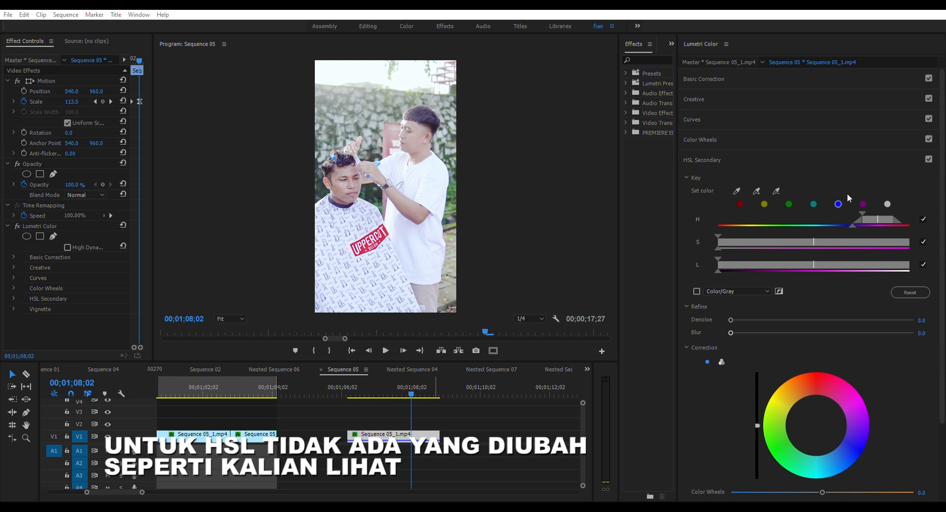
{"action": "left_click", "coordinate": [887, 204]}
{"action": "left_click", "coordinate": [739, 204]}
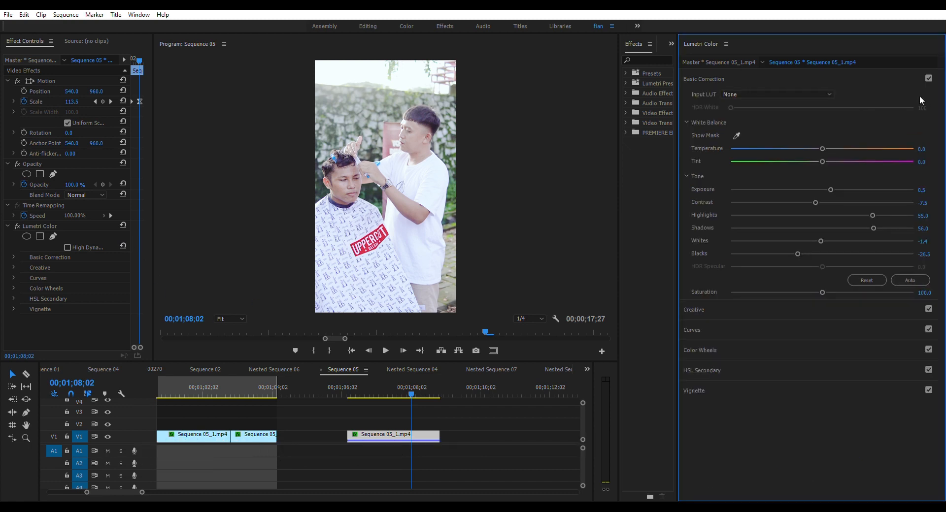
Step: In Basic Correction, set the white balance temperature to 34 and the tint to -9
{"action": "left_click", "coordinate": [922, 148]}
{"action": "type", "text": "34"}
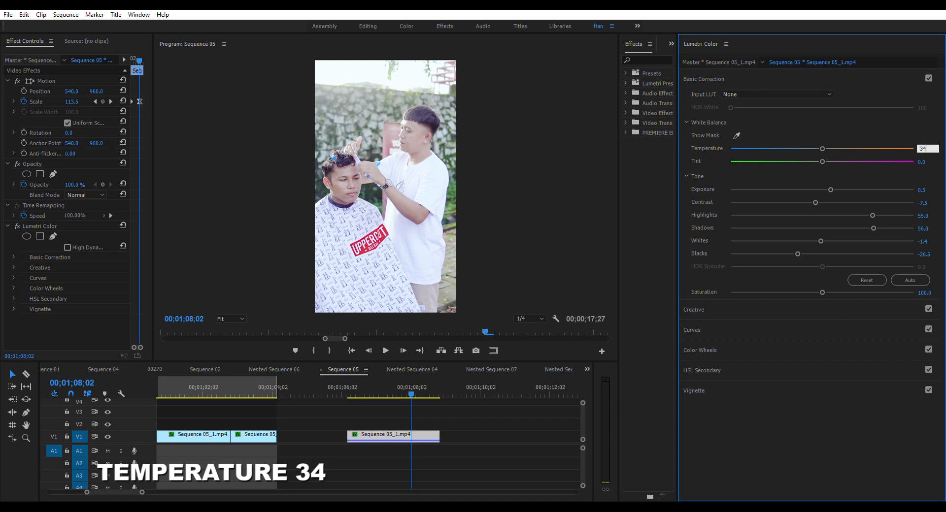
{"action": "key", "text": "Tab"}
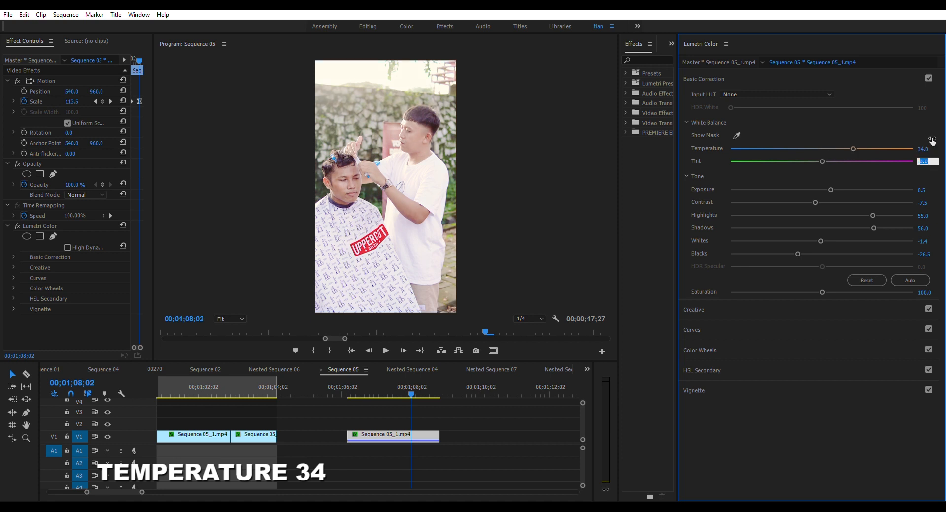
{"action": "type", "text": "-"}
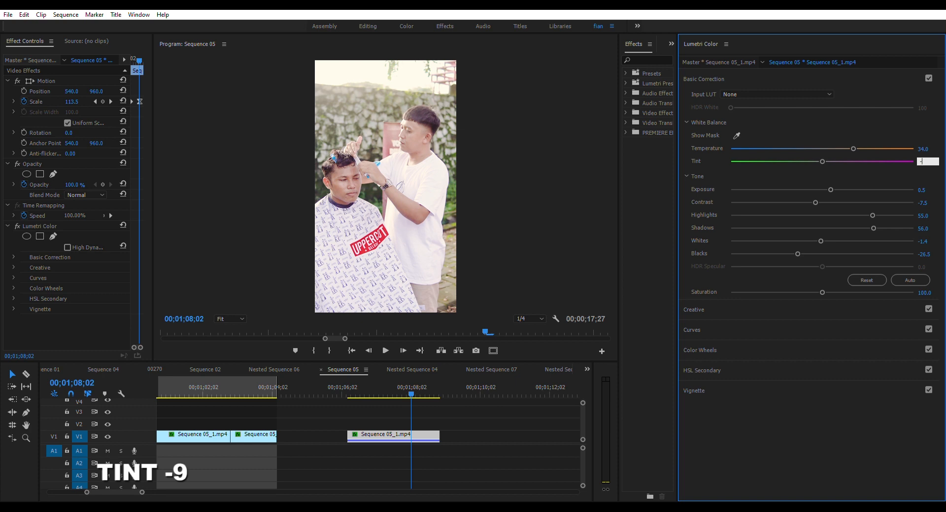
{"action": "type", "text": "9"}
{"action": "key", "text": "Tab"}
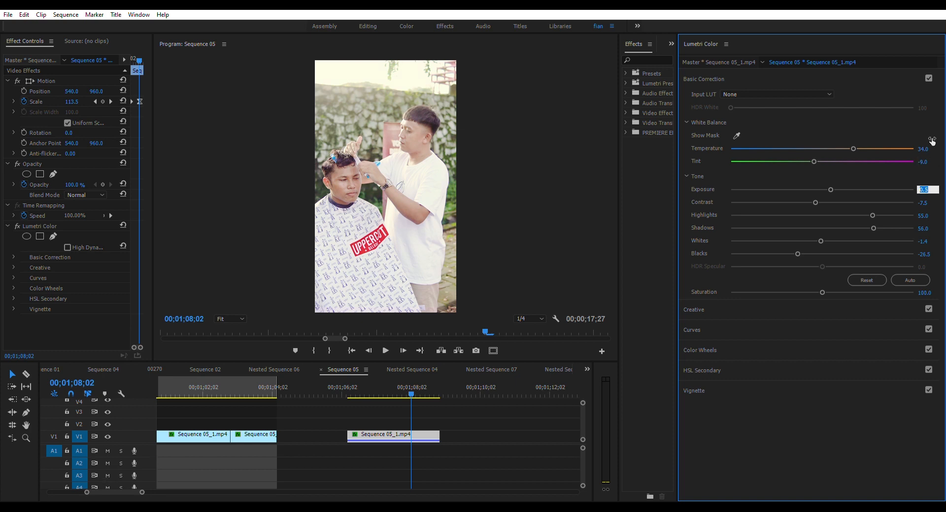
Step: On the frame at 00;01;07;24, lower Highlights to 19.7 and Shadows to 33.2, and scrub through the clip to check the grade
{"action": "left_click_drag", "start_coordinate": [377, 384], "coordinate": [402, 390]}
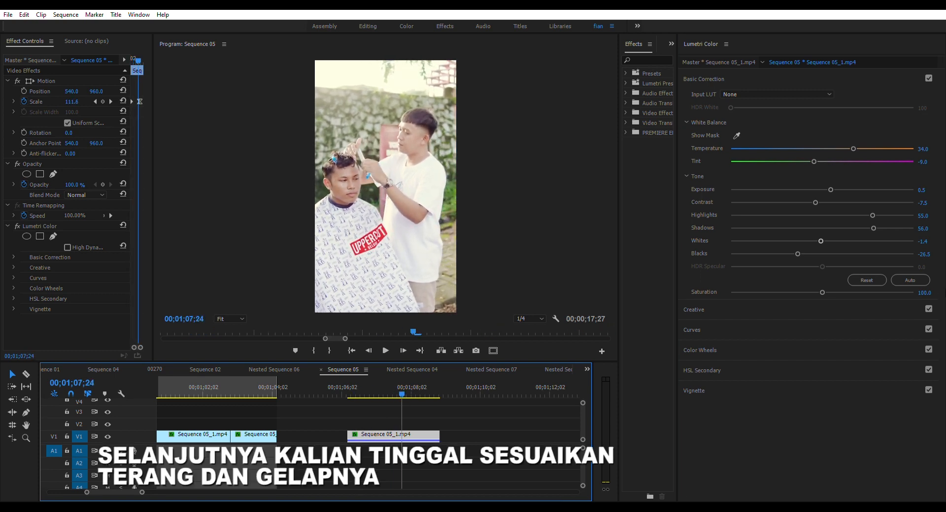
{"action": "left_click", "coordinate": [862, 223]}
{"action": "left_click", "coordinate": [853, 205]}
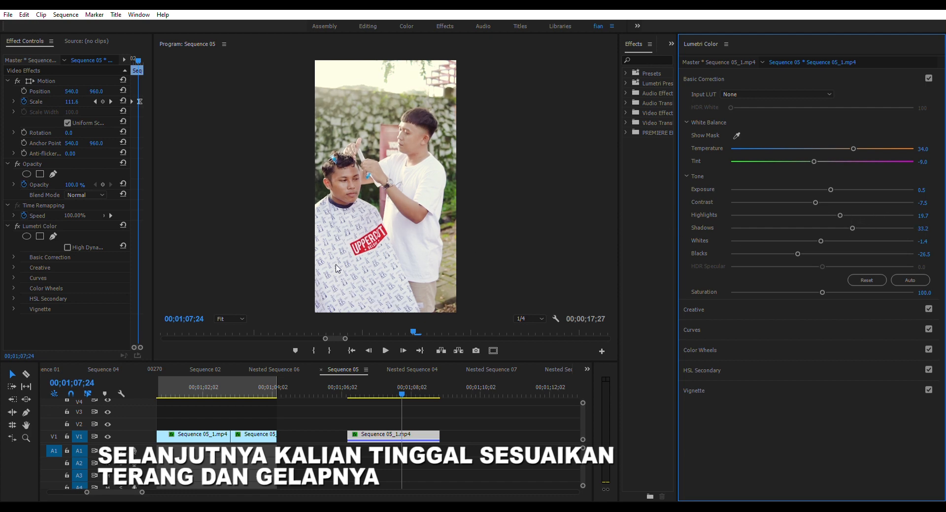
{"action": "left_click_drag", "start_coordinate": [356, 381], "coordinate": [419, 385]}
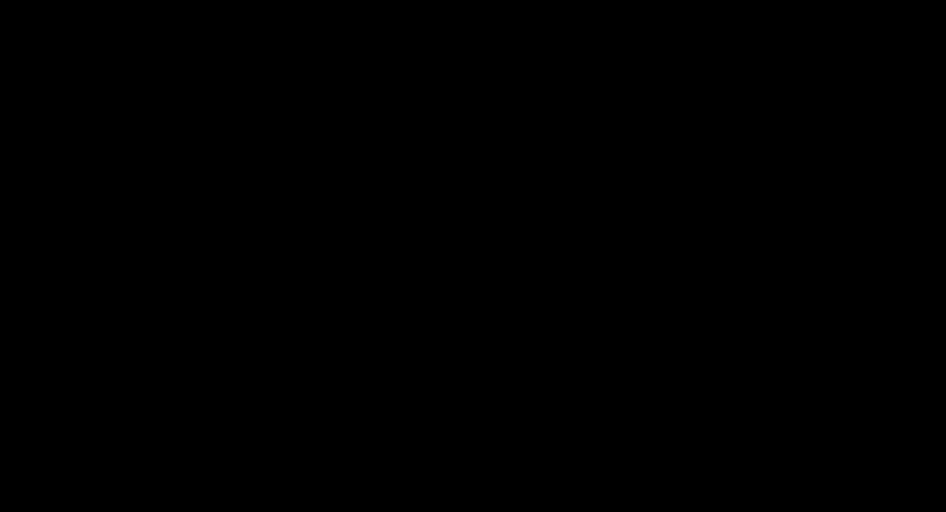